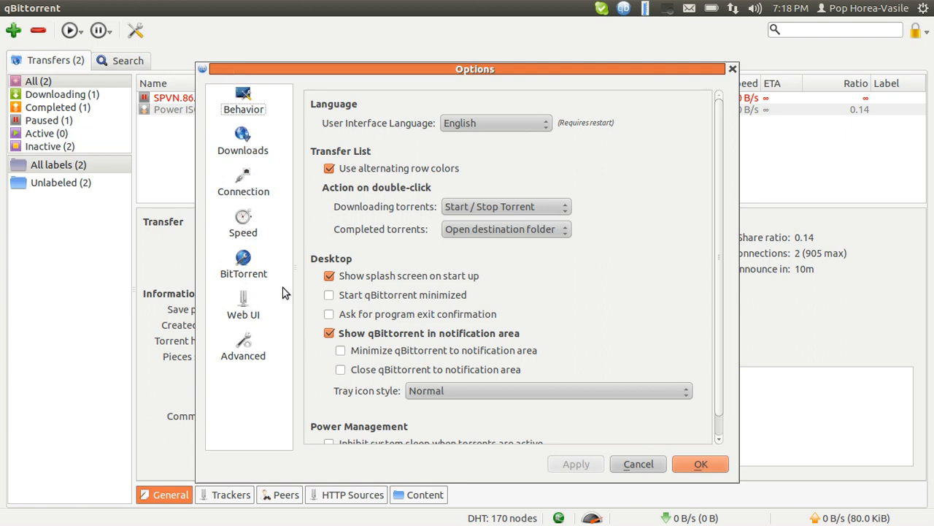
Step: Choose English as the user interface language and Normal as the tray icon style in the Behavior options
{"action": "left_click", "coordinate": [244, 109]}
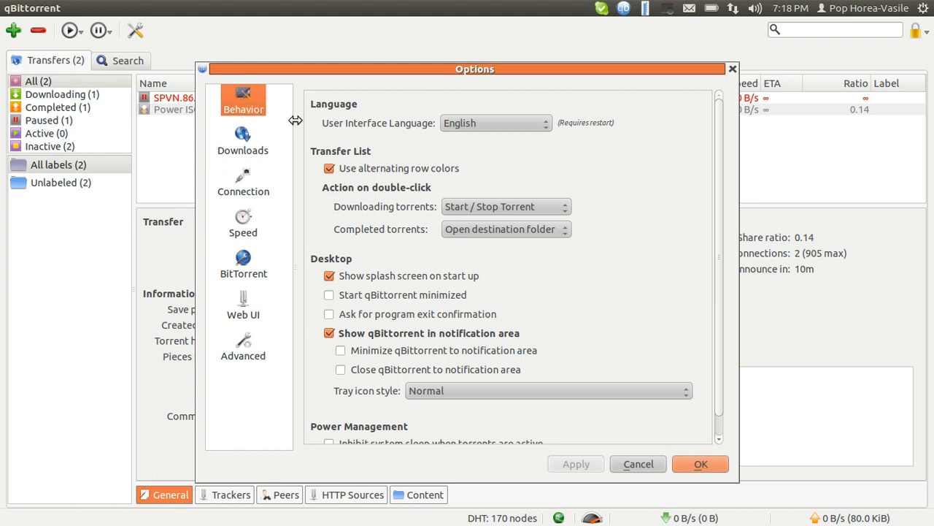
{"action": "left_click", "coordinate": [470, 123]}
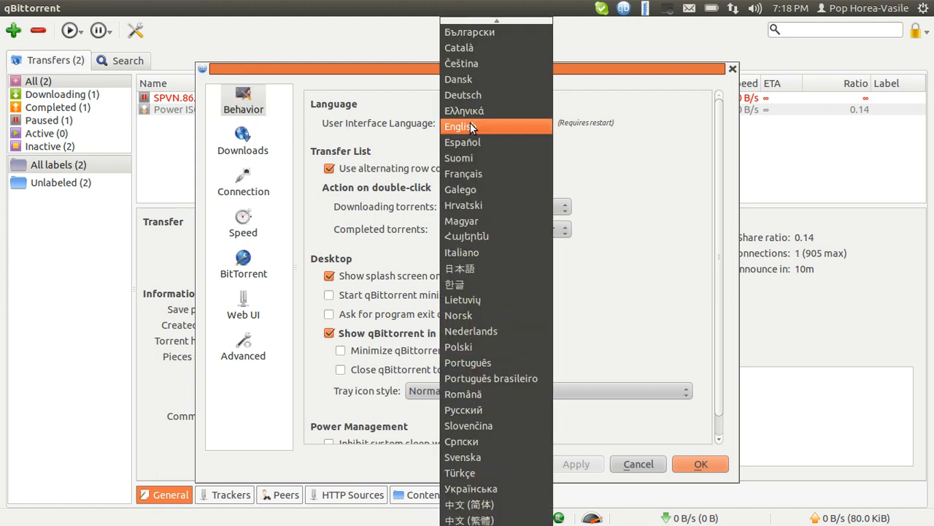
{"action": "left_click", "coordinate": [472, 126]}
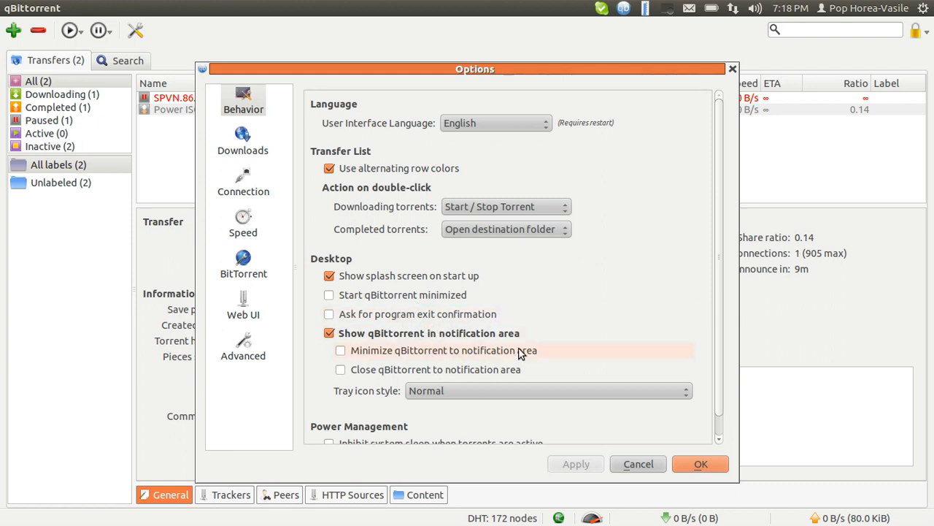
{"action": "scroll", "coordinate": [574, 323], "scroll_direction": "down", "scroll_amount": 1}
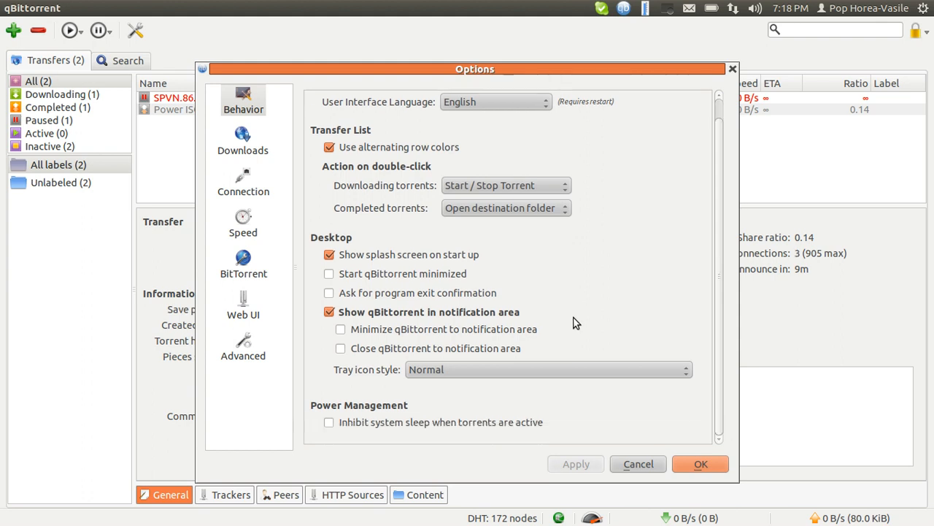
{"action": "left_click", "coordinate": [473, 367]}
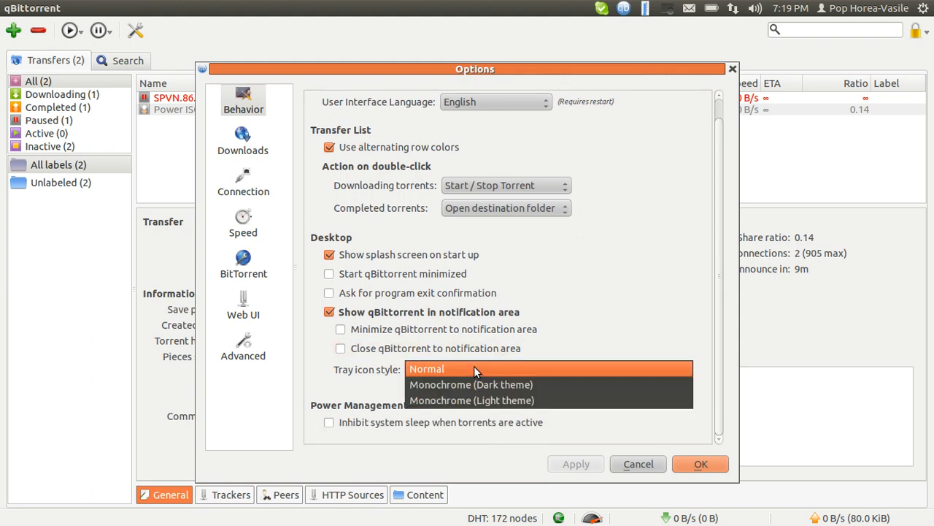
{"action": "left_click", "coordinate": [467, 368]}
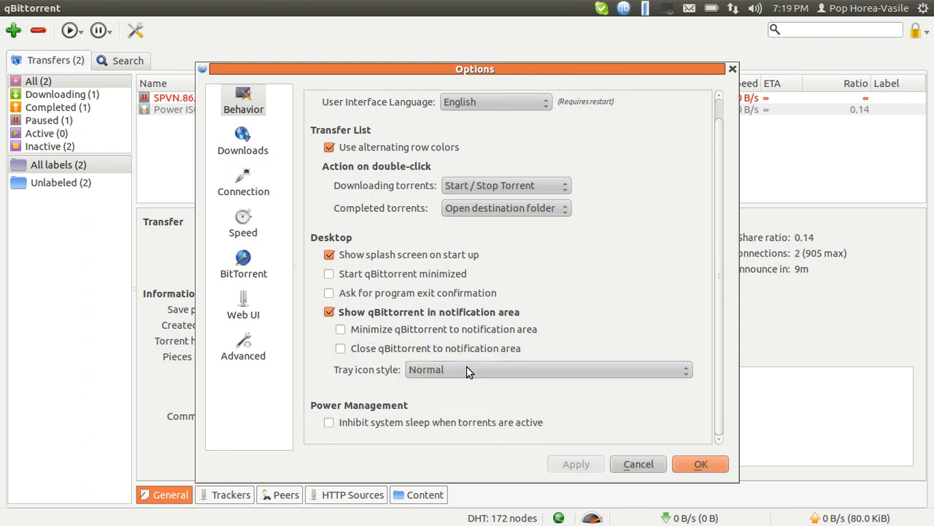
Step: Examine the save location and the folder option for incomplete torrents in the Downloads options
{"action": "left_click", "coordinate": [246, 144]}
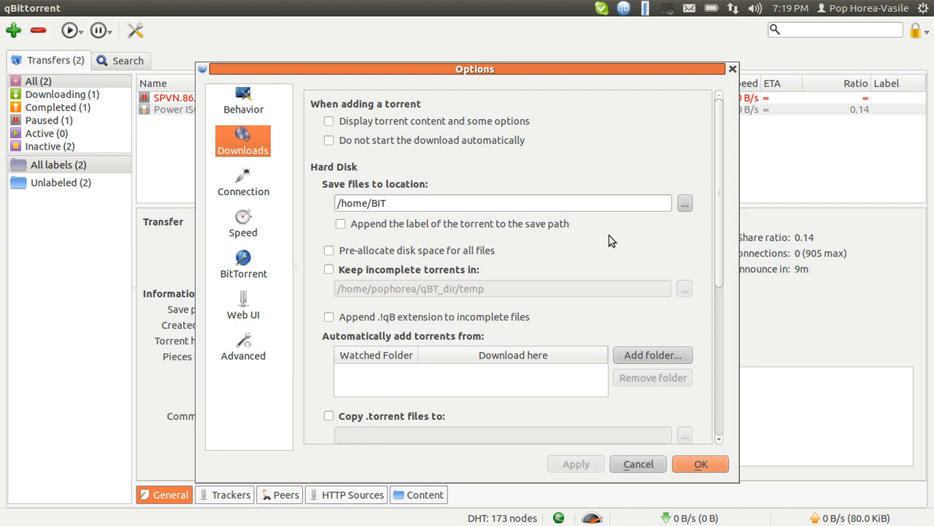
{"action": "triple_click", "coordinate": [402, 203]}
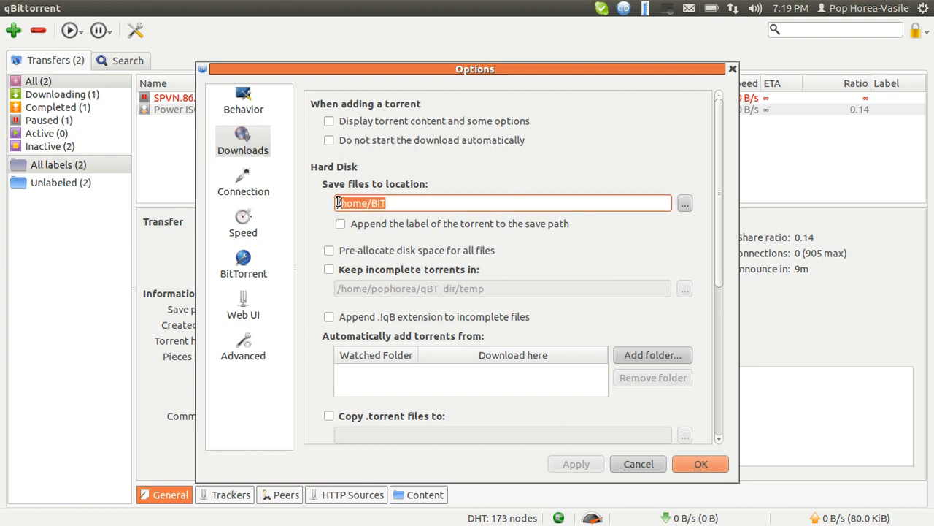
{"action": "left_click", "coordinate": [402, 204]}
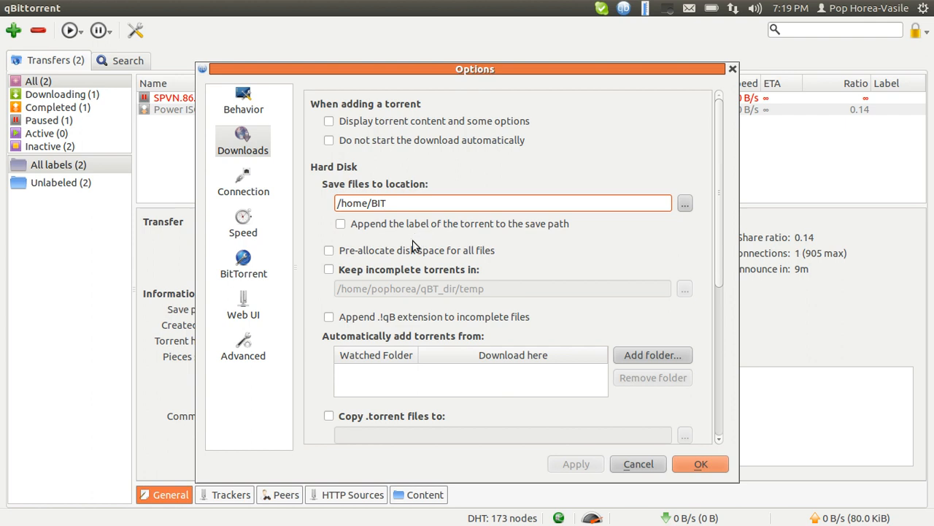
{"action": "left_click", "coordinate": [329, 270]}
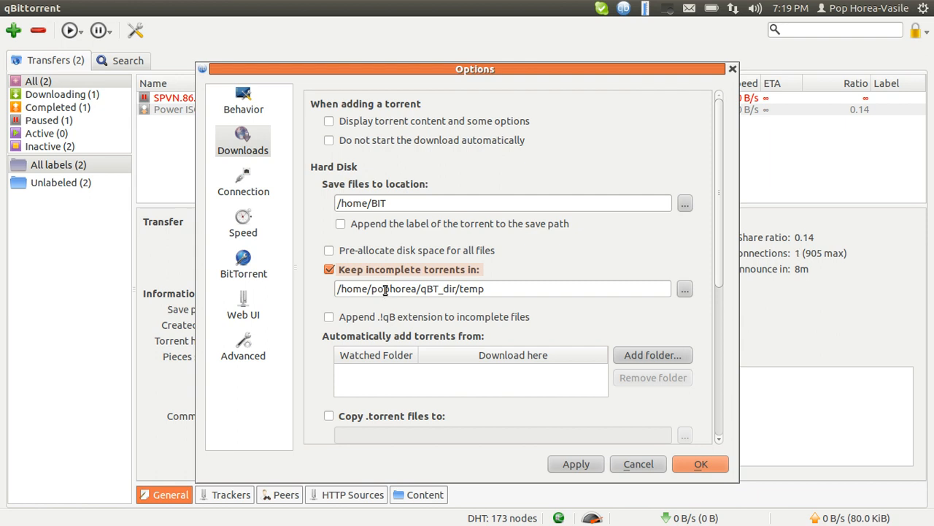
{"action": "left_click", "coordinate": [329, 269]}
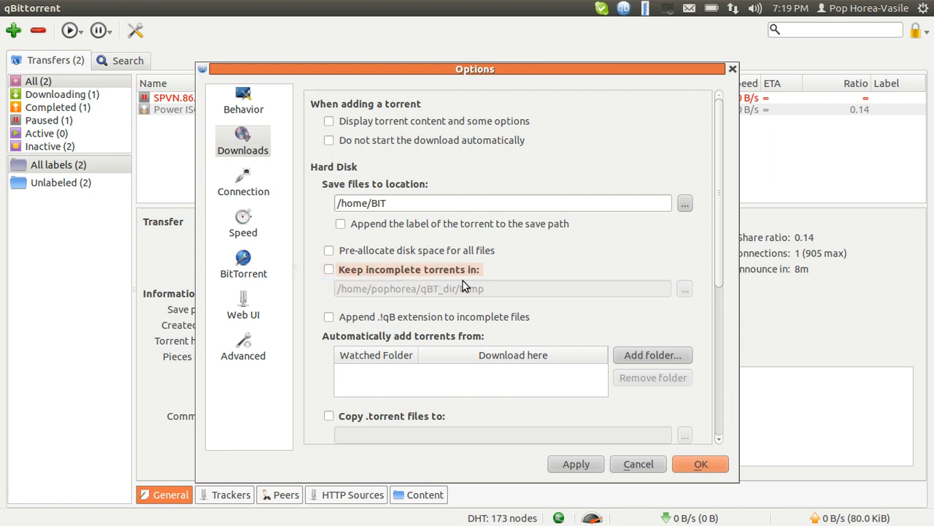
Step: Try appending the .!qB extension to incomplete files and adding the Torrent files directory as a watched folder
{"action": "scroll", "coordinate": [465, 286], "scroll_direction": "down", "scroll_amount": 3}
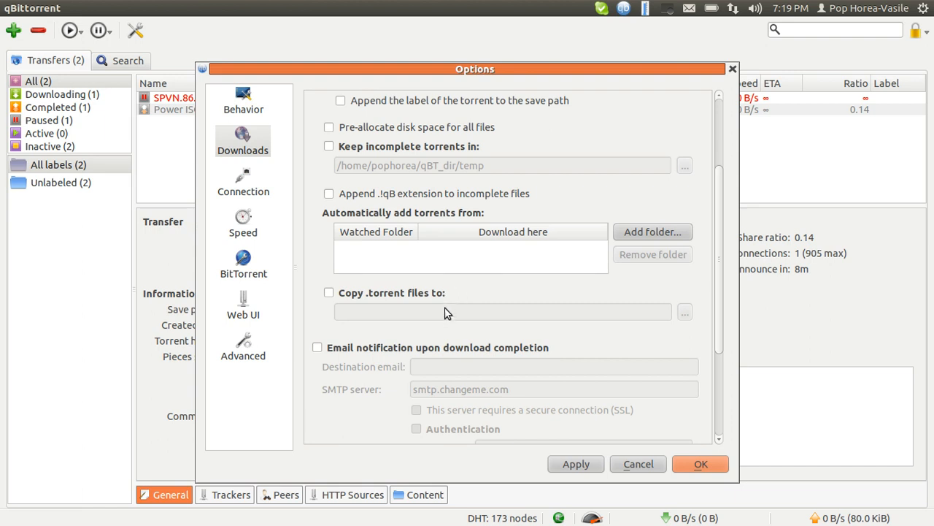
{"action": "left_click", "coordinate": [330, 195]}
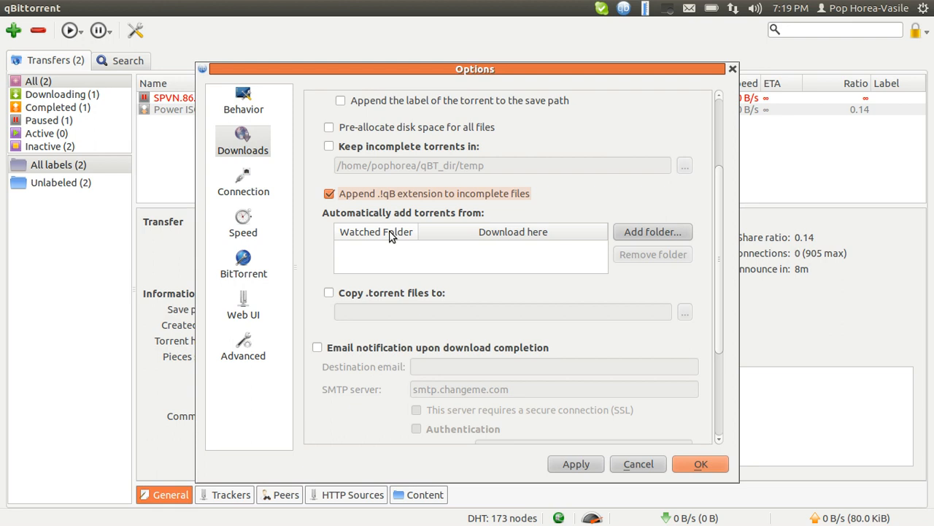
{"action": "left_click", "coordinate": [625, 232]}
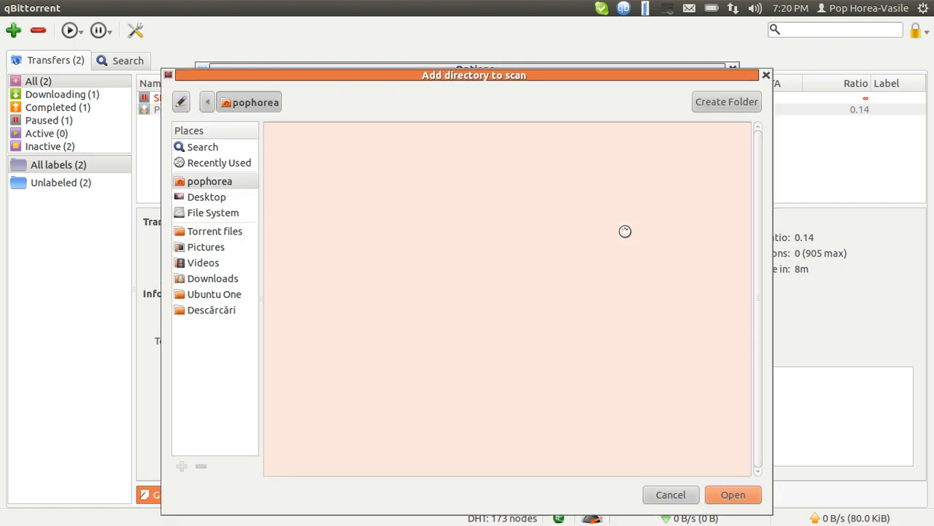
{"action": "left_click", "coordinate": [216, 231]}
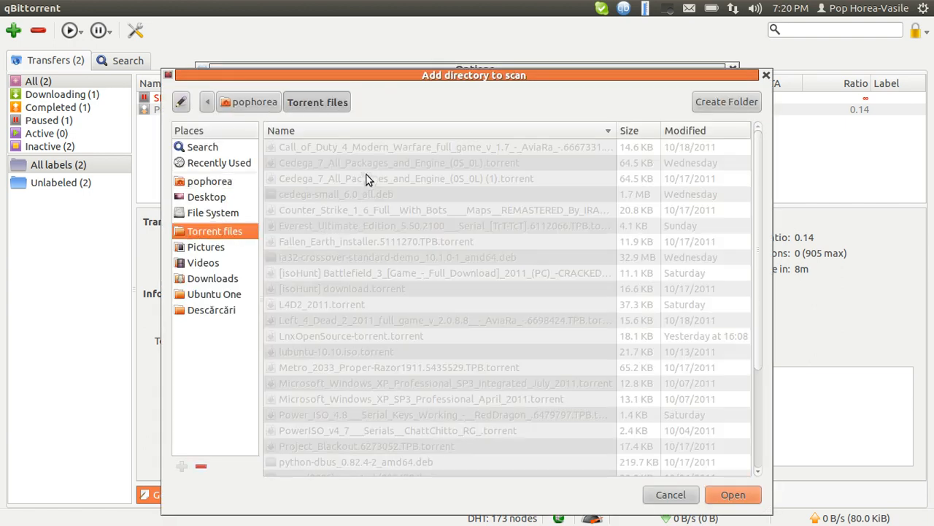
{"action": "left_click", "coordinate": [682, 494]}
{"action": "left_click", "coordinate": [329, 194]}
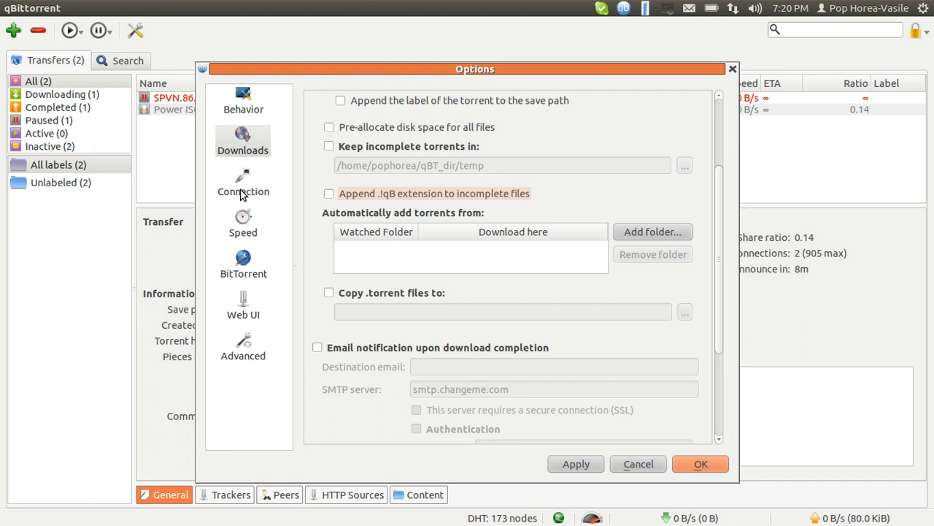
Step: Review the connection limits and the BitTorrent privacy options, including the separate port for DHT
{"action": "left_click", "coordinate": [244, 197]}
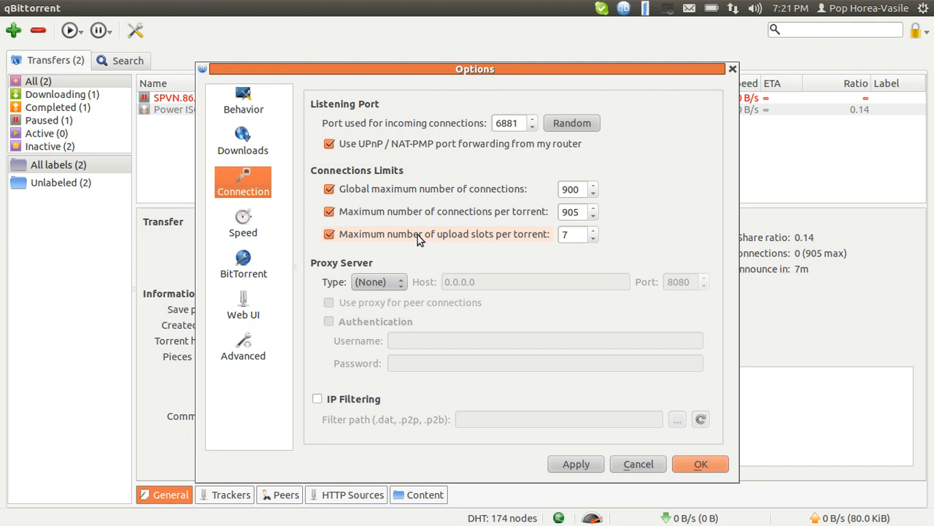
{"action": "left_click", "coordinate": [246, 266]}
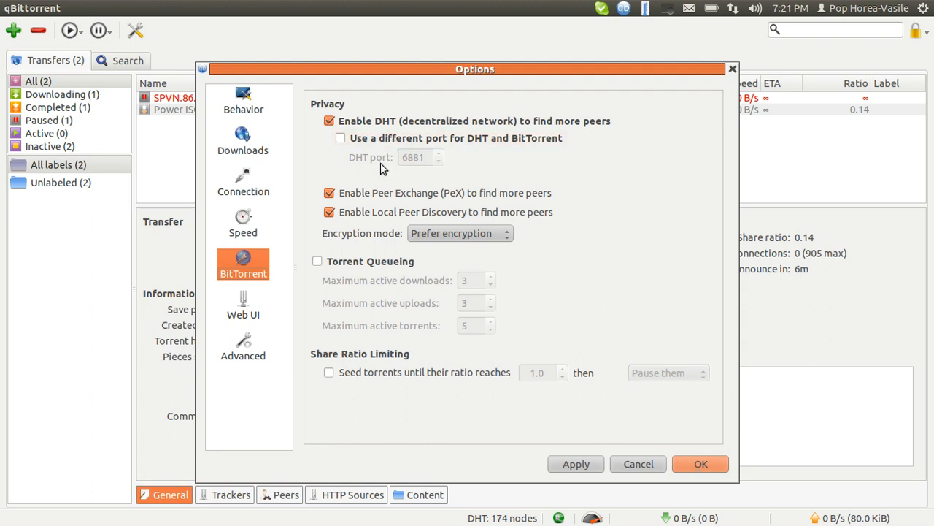
{"action": "mouse_move", "coordinate": [348, 193]}
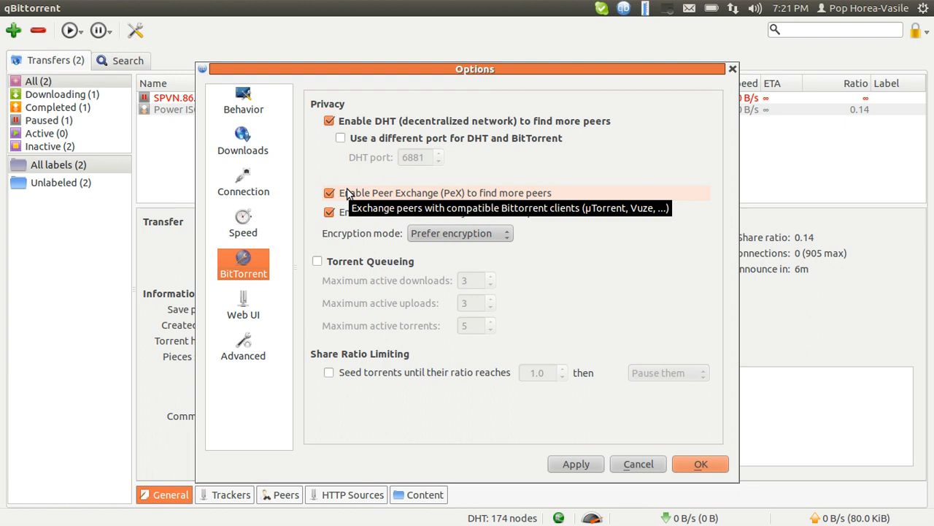
{"action": "left_click", "coordinate": [342, 138]}
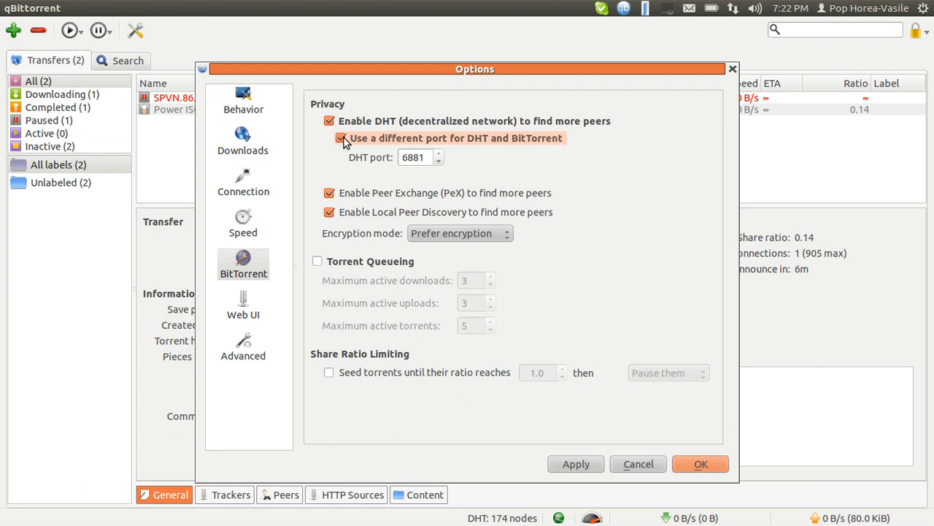
{"action": "left_click", "coordinate": [341, 139]}
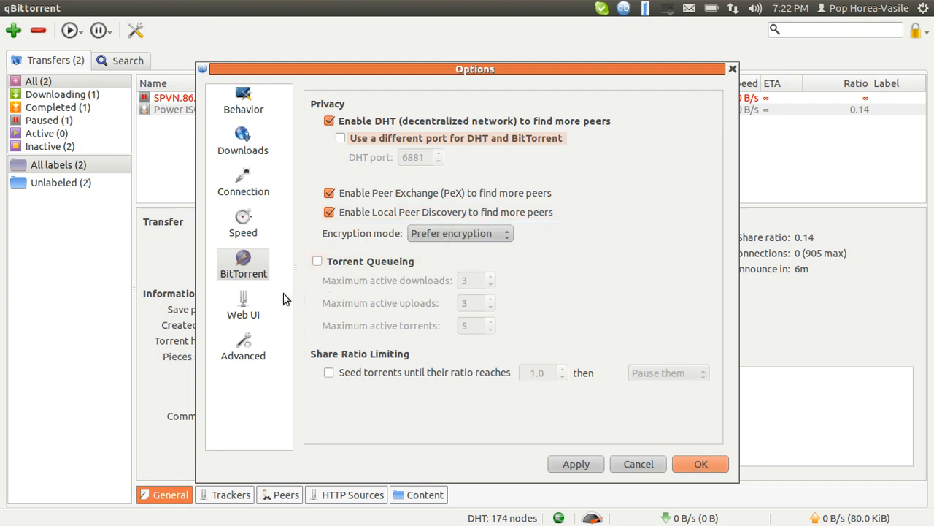
Step: Enable the Web User Interface for remote control on port 8080 and inspect its authentication fields
{"action": "left_click", "coordinate": [243, 305]}
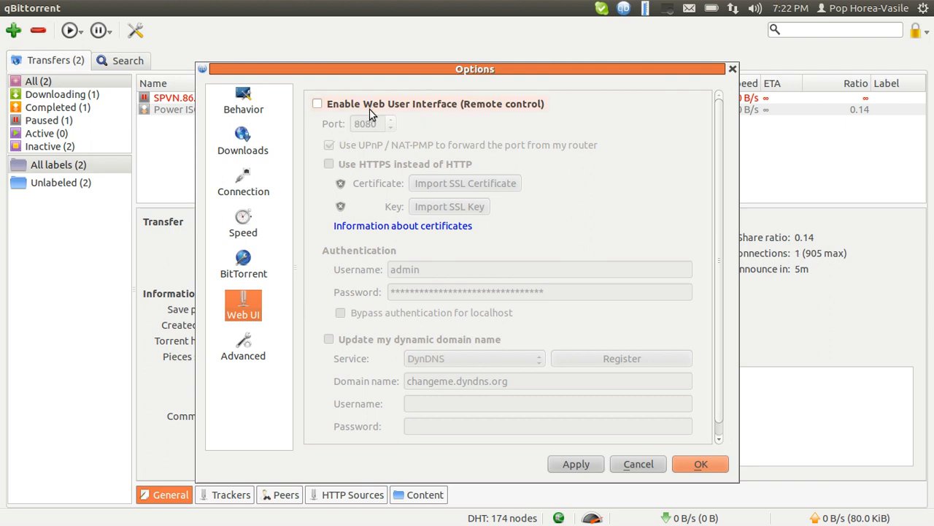
{"action": "left_click", "coordinate": [319, 105]}
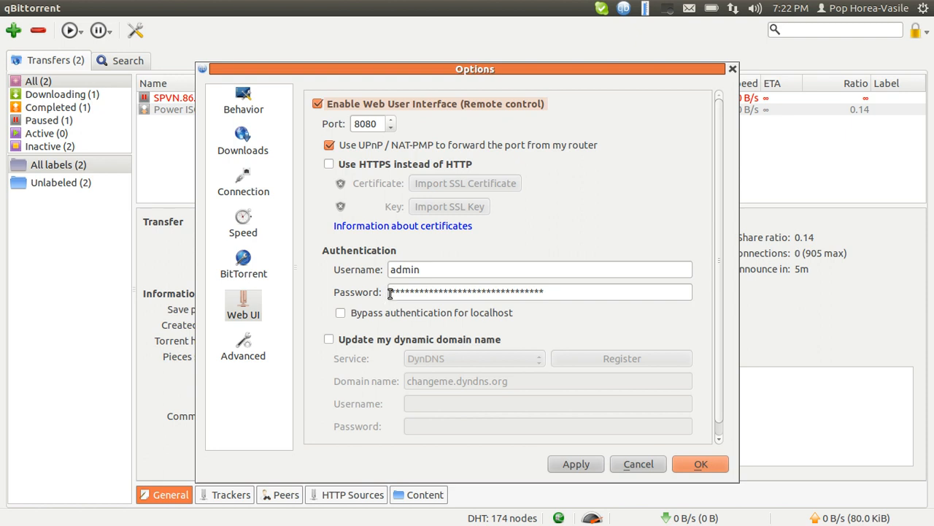
{"action": "left_click", "coordinate": [427, 272]}
{"action": "left_click", "coordinate": [553, 295]}
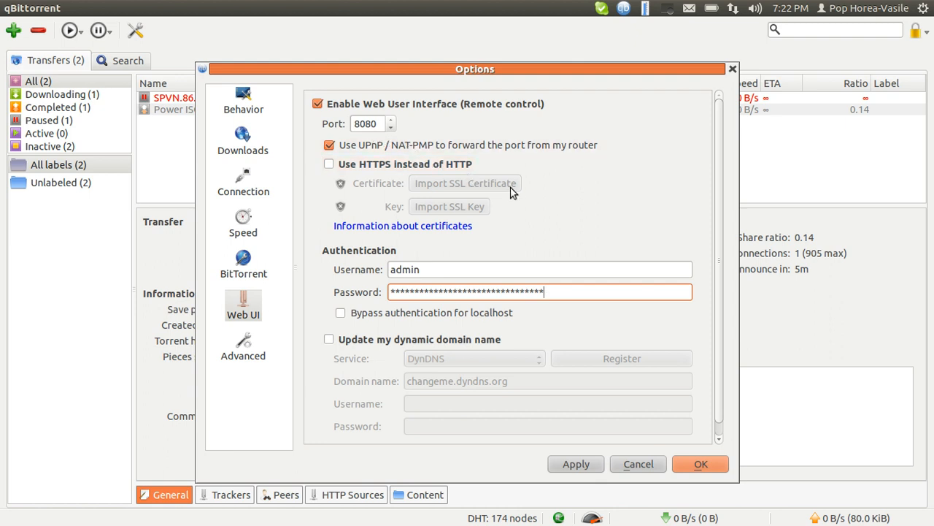
{"action": "left_click", "coordinate": [393, 121]}
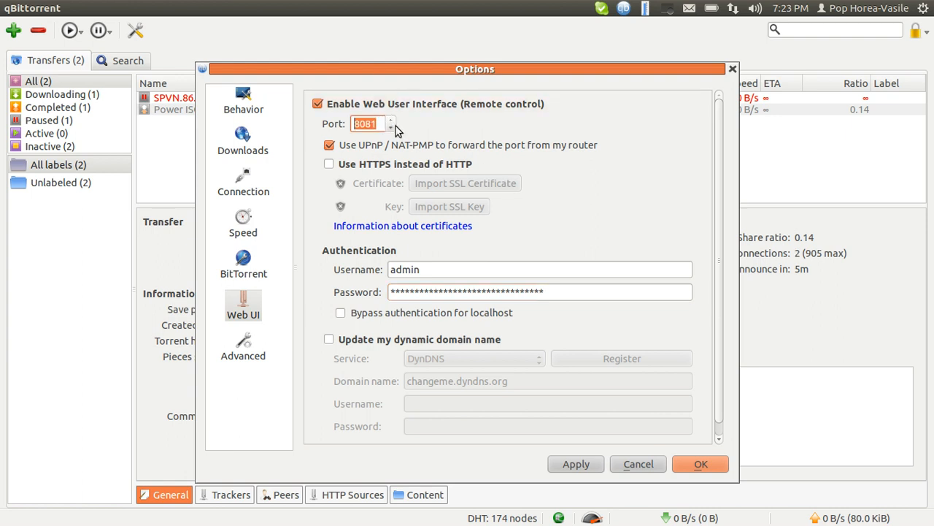
{"action": "left_click", "coordinate": [392, 128]}
Step: Check the global rate limits in the Speed options and increase the disk write cache size in the Advanced options
{"action": "left_click", "coordinate": [245, 231]}
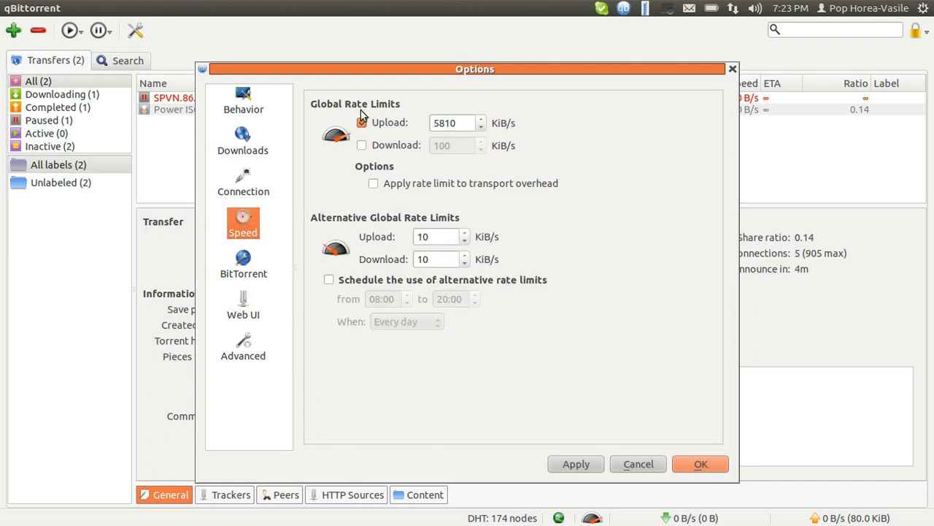
{"action": "left_click", "coordinate": [246, 349]}
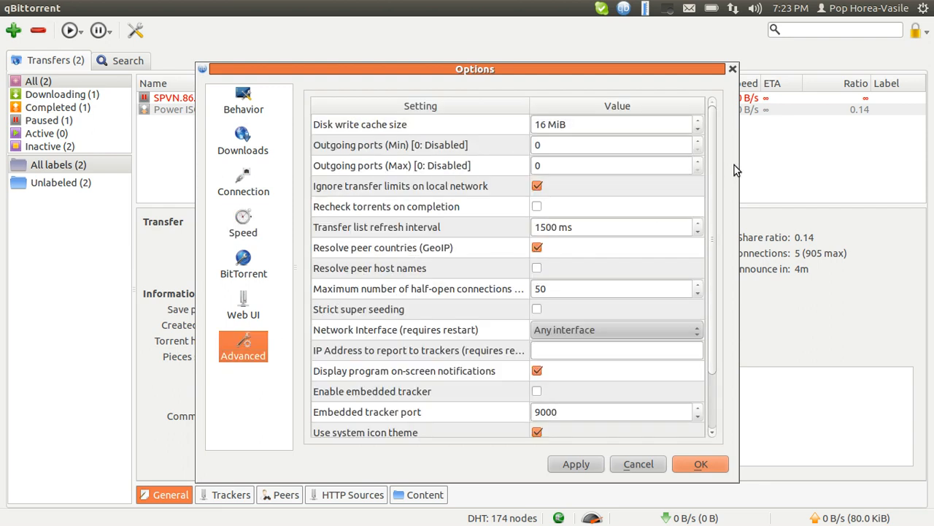
{"action": "left_click_drag", "start_coordinate": [712, 134], "coordinate": [710, 182]}
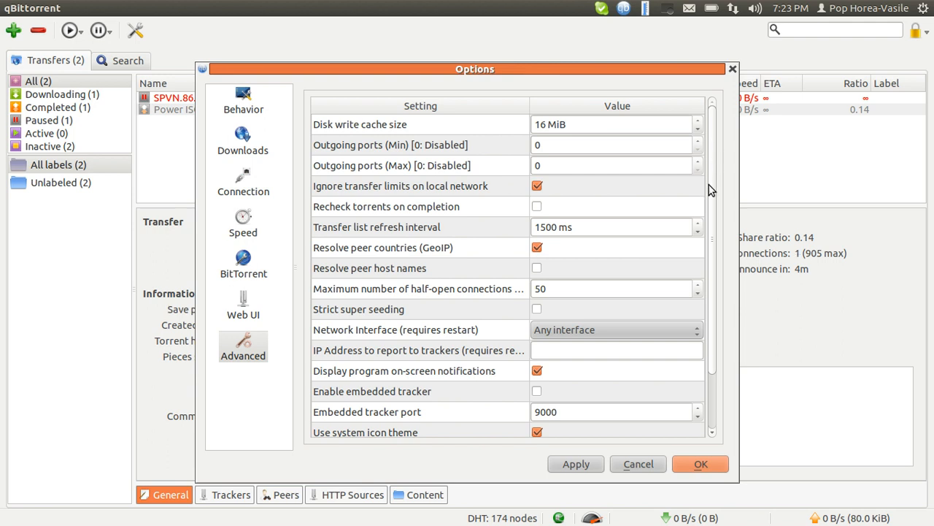
{"action": "left_click", "coordinate": [697, 121]}
{"action": "left_click", "coordinate": [699, 121]}
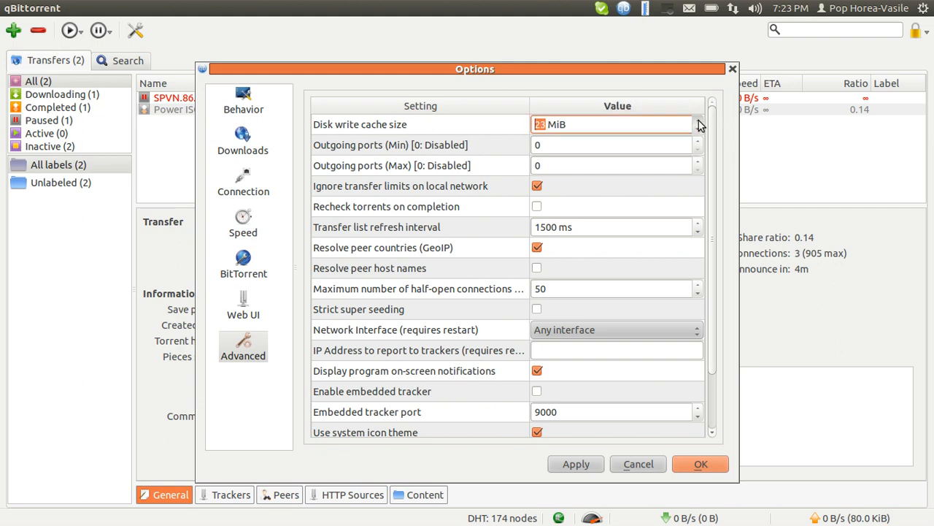
{"action": "left_click", "coordinate": [699, 122]}
{"action": "left_click", "coordinate": [699, 121]}
Step: Look through the remaining advanced settings, apply the changed options and close the Options dialog
{"action": "left_click_drag", "start_coordinate": [714, 217], "coordinate": [714, 290]}
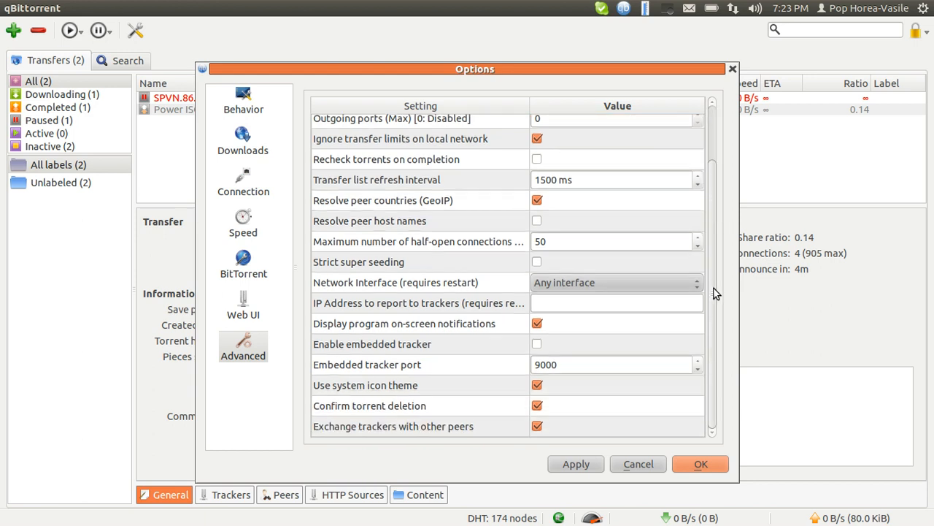
{"action": "left_click", "coordinate": [594, 464]}
{"action": "left_click", "coordinate": [698, 463]}
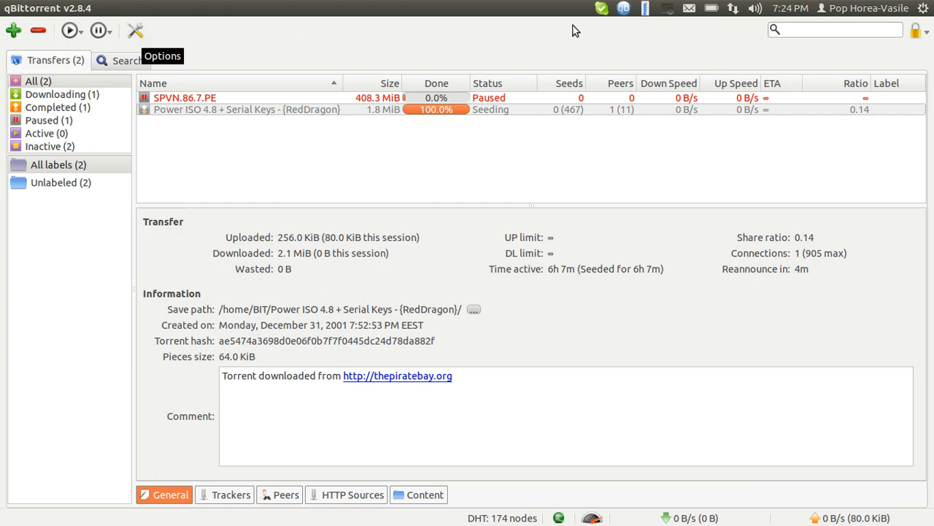
{"action": "left_click", "coordinate": [668, 9]}
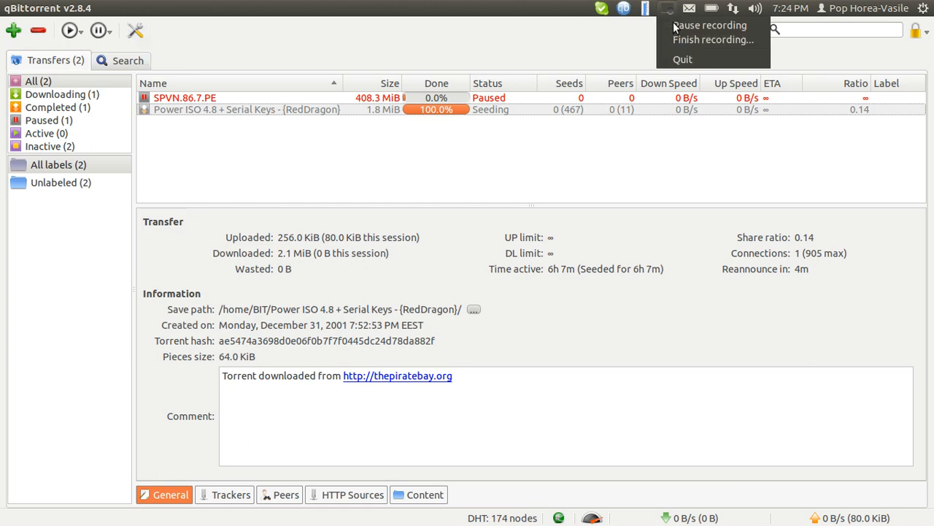